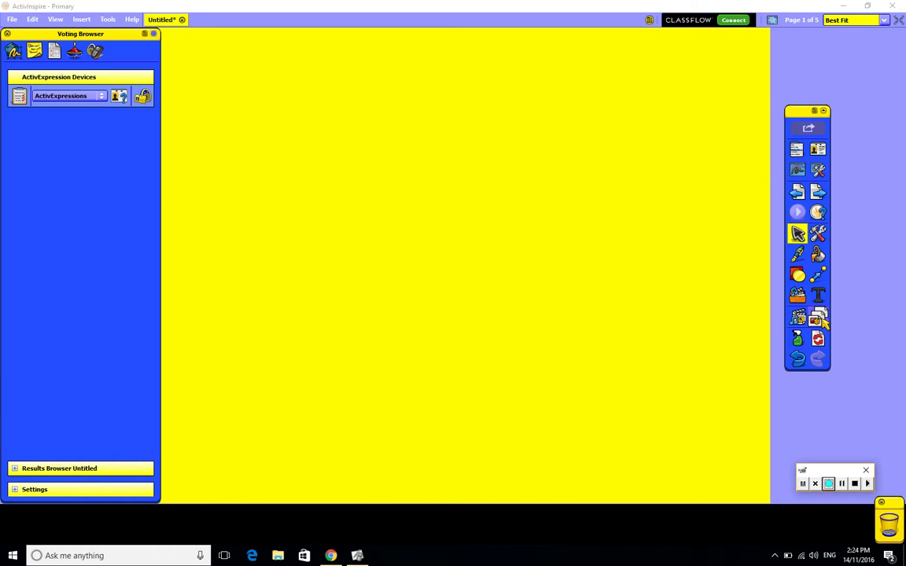
Show the flipchart's page thumbnails and view the purple, green, red and white pages one after another.
{"action": "left_click", "coordinate": [821, 319]}
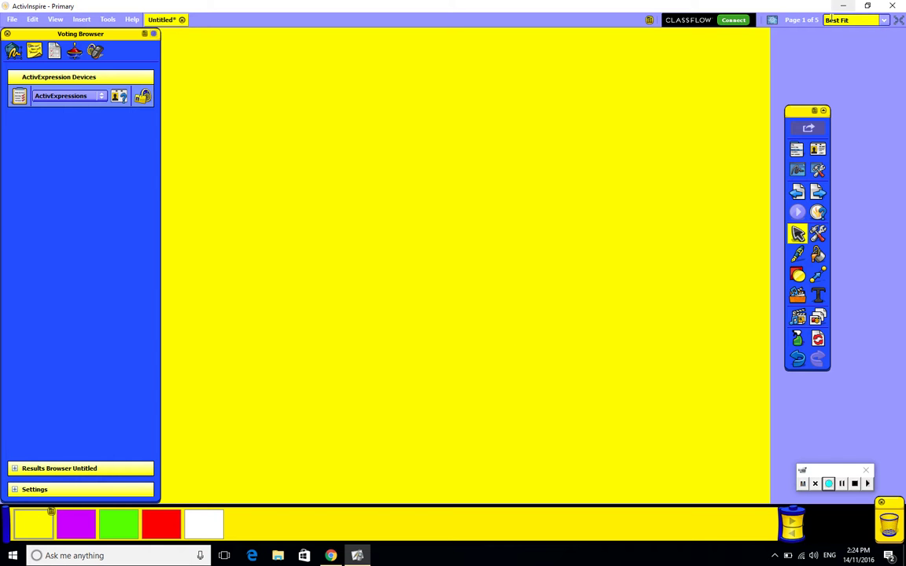
{"action": "left_click", "coordinate": [85, 526]}
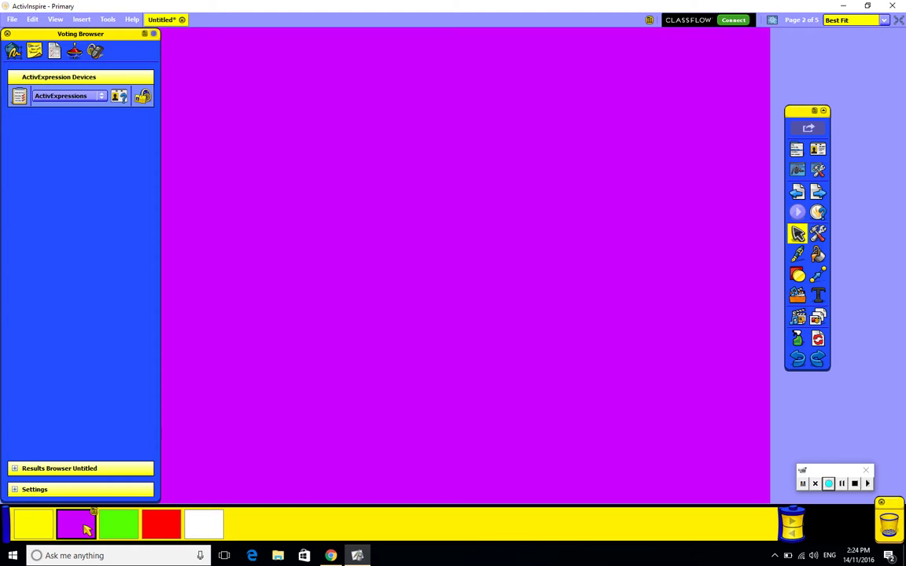
{"action": "left_click", "coordinate": [126, 534]}
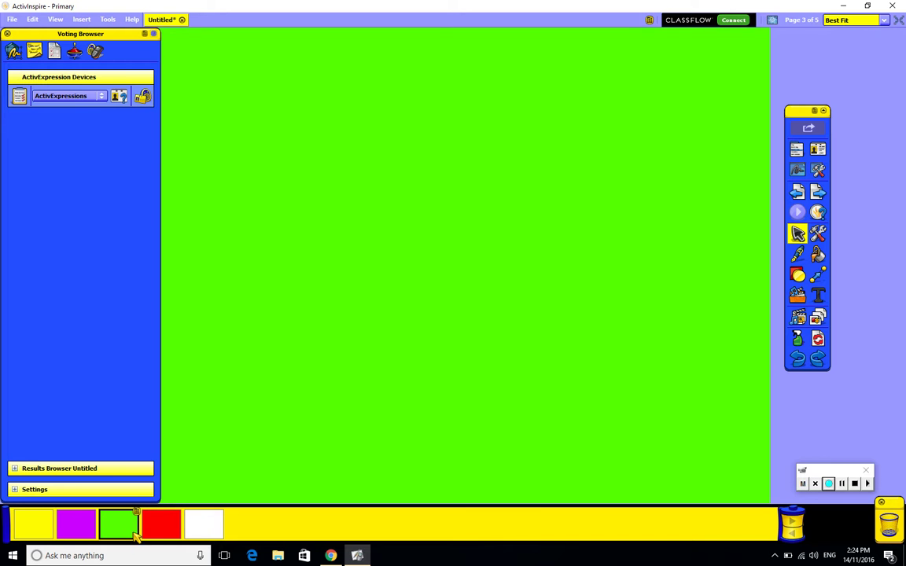
{"action": "left_click", "coordinate": [164, 529]}
{"action": "left_click", "coordinate": [205, 533]}
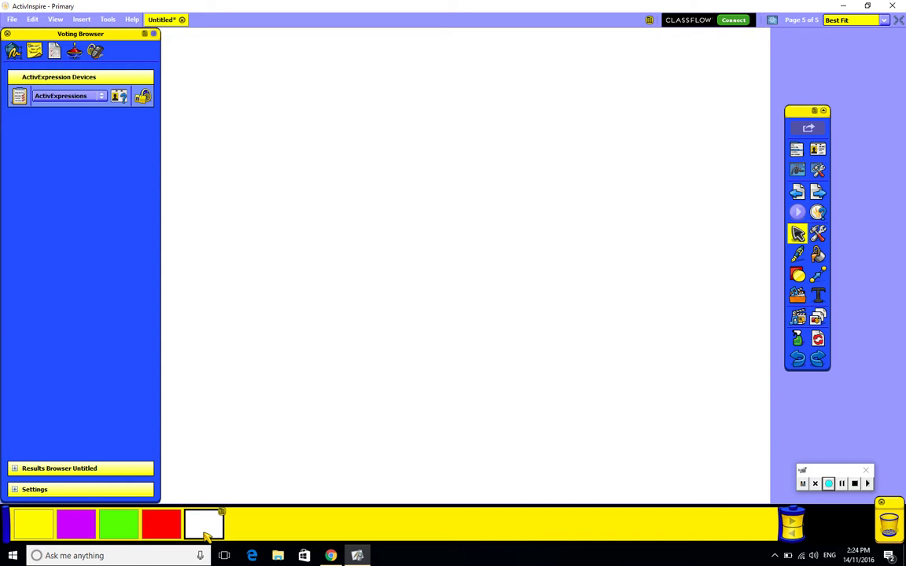
Move the yellow page to the end of the flipchart, behind the white page, and return to the purple first page.
{"action": "left_click", "coordinate": [33, 530]}
{"action": "left_click_drag", "start_coordinate": [32, 531], "coordinate": [204, 523]}
{"action": "left_click", "coordinate": [167, 527]}
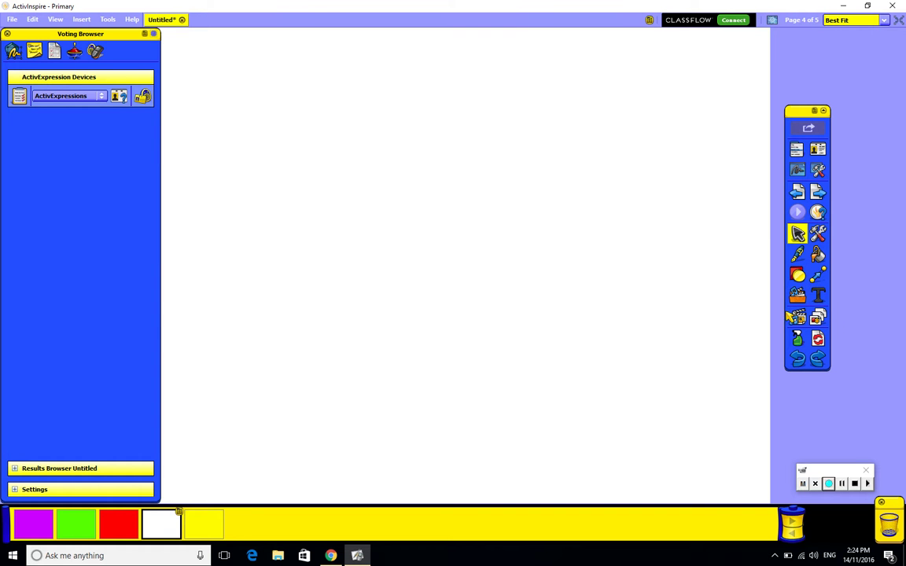
{"action": "left_click", "coordinate": [112, 537]}
{"action": "left_click", "coordinate": [75, 523]}
{"action": "left_click", "coordinate": [35, 521]}
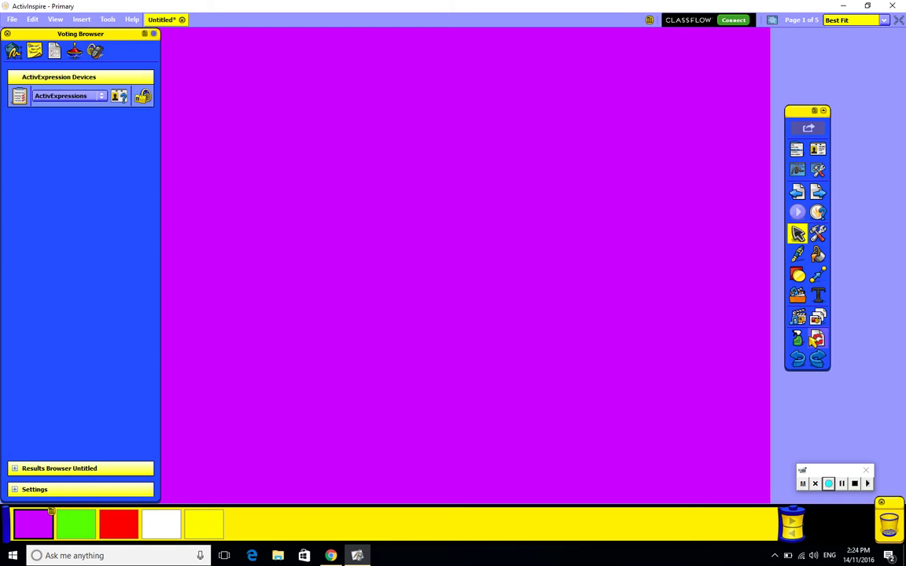
Open the resource library's locations and switch between My Resources and Shared Resources, ending on the shared ones.
{"action": "left_click", "coordinate": [799, 319]}
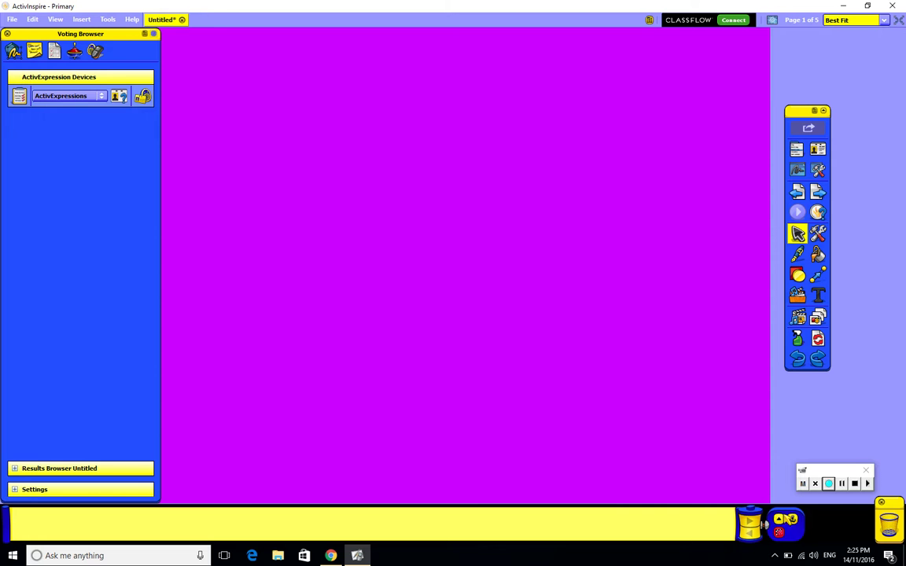
{"action": "left_click", "coordinate": [779, 526]}
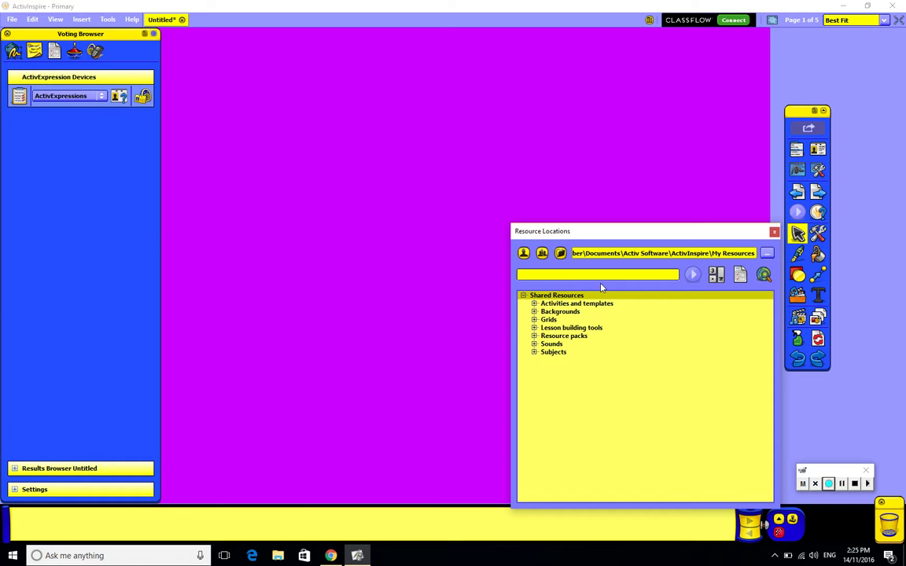
{"action": "left_click", "coordinate": [541, 253]}
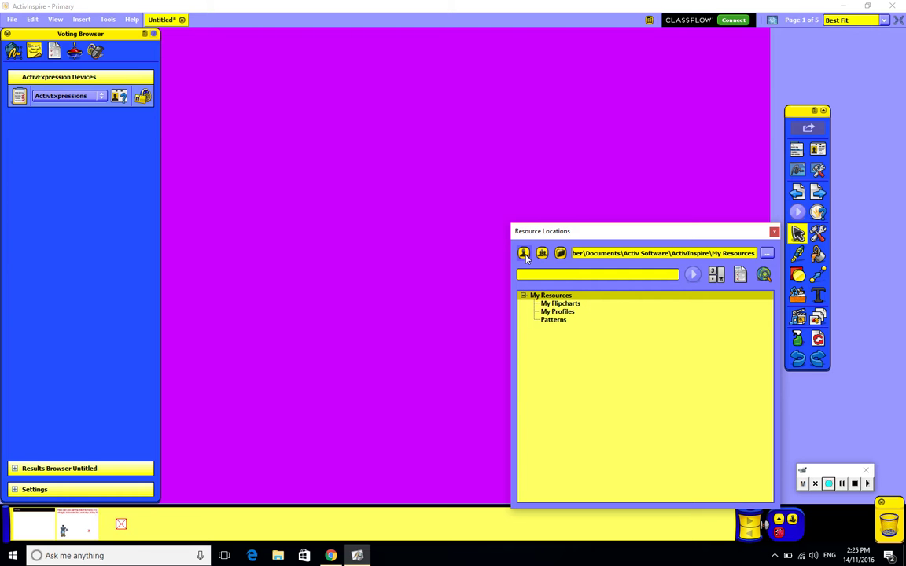
{"action": "left_click", "coordinate": [523, 253]}
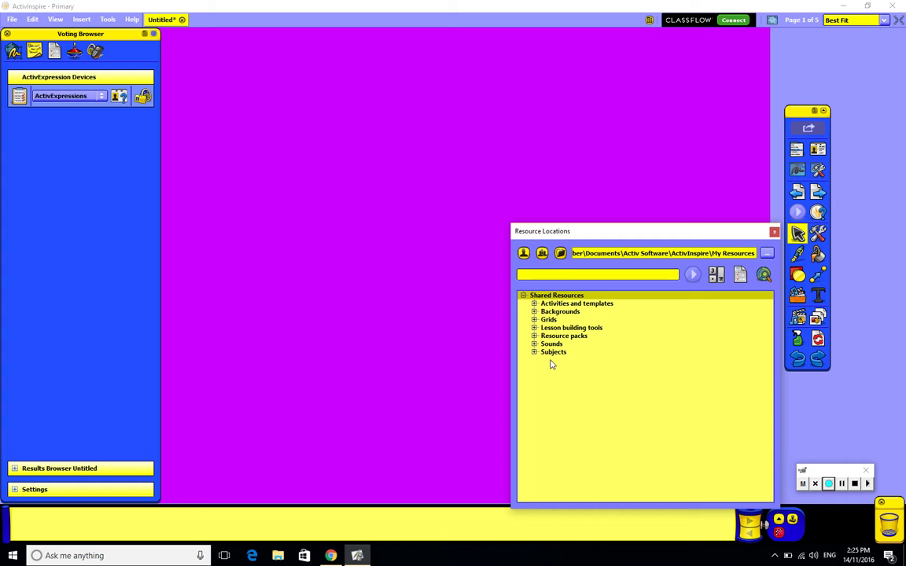
Apply the green field with trees from the shared Illustration backgrounds to page 1, and replace it with the white house background.
{"action": "left_click", "coordinate": [534, 319]}
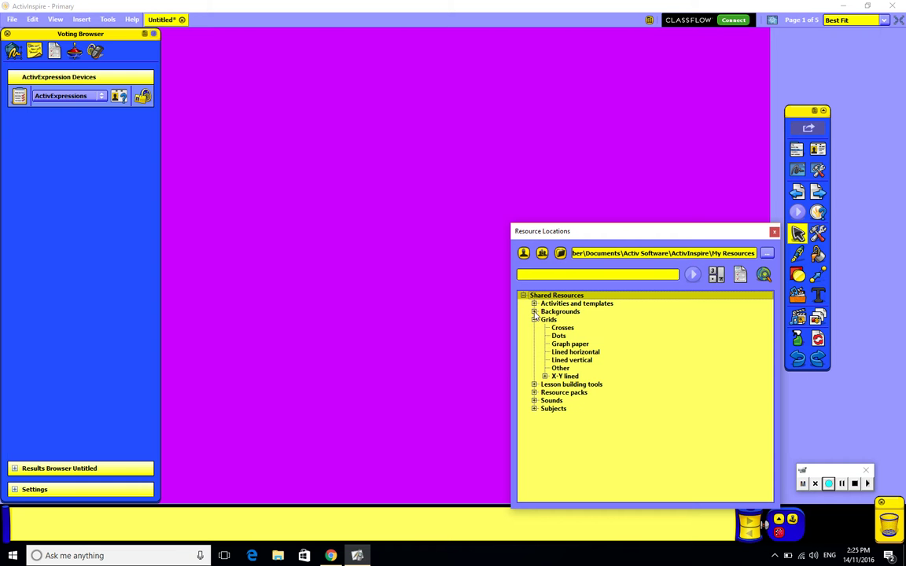
{"action": "left_click", "coordinate": [533, 312]}
{"action": "left_click", "coordinate": [560, 320]}
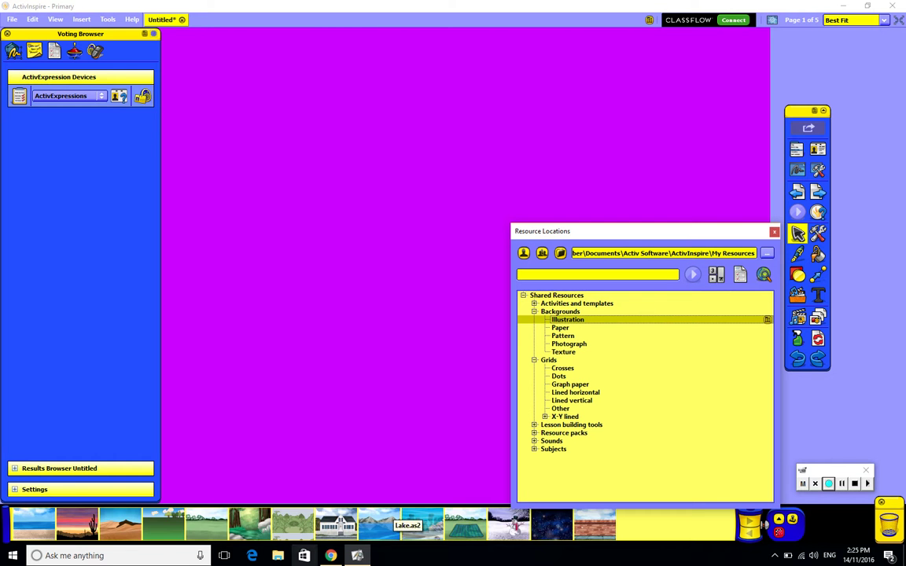
{"action": "left_click_drag", "start_coordinate": [167, 533], "coordinate": [334, 293]}
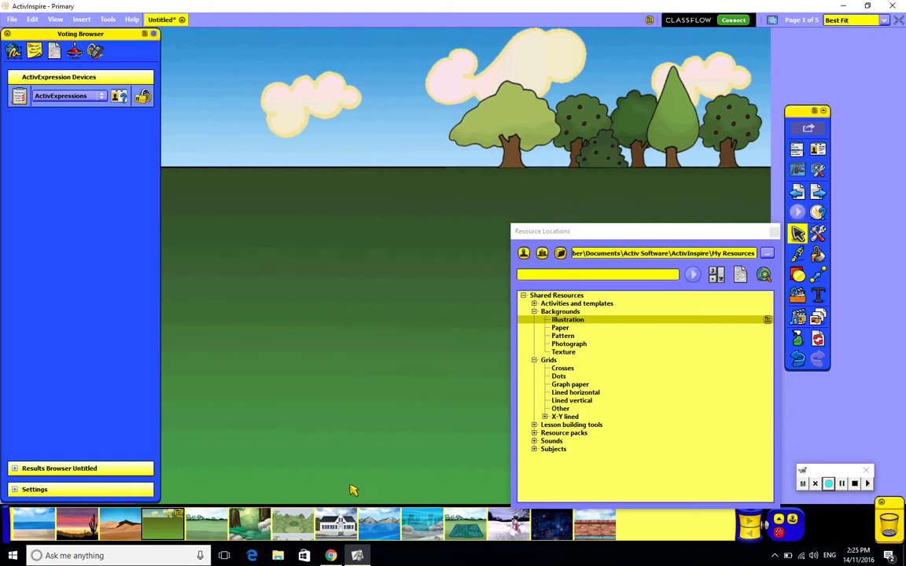
{"action": "left_click_drag", "start_coordinate": [336, 519], "coordinate": [355, 328]}
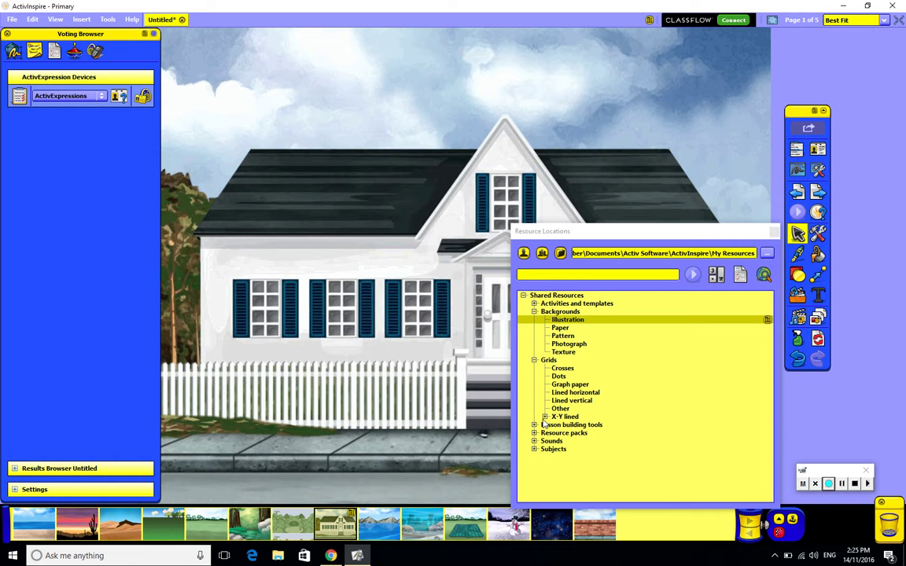
Place the green frog from the shared Subjects > General > Animals > Amphibians resources in front of the house, and close the resource locations.
{"action": "left_click", "coordinate": [534, 311]}
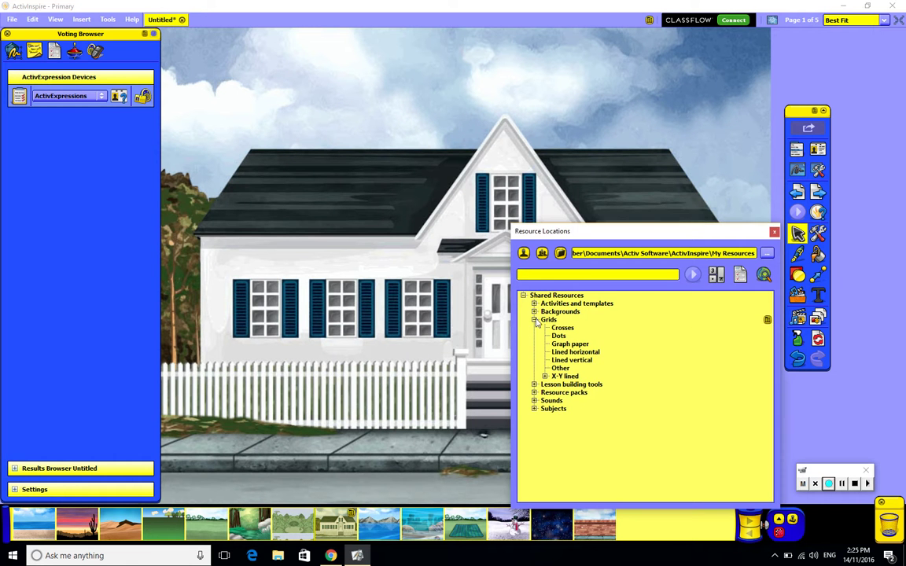
{"action": "left_click", "coordinate": [534, 319]}
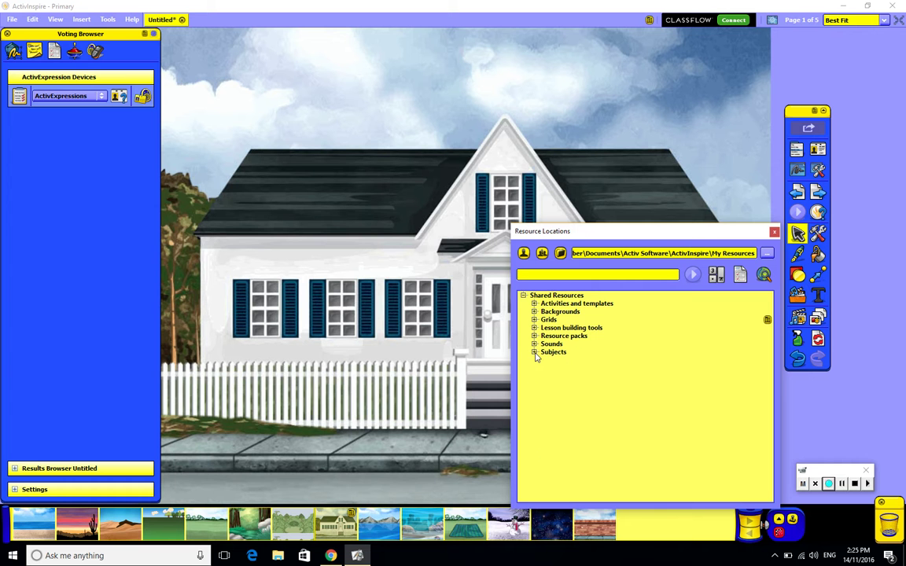
{"action": "left_click", "coordinate": [534, 352]}
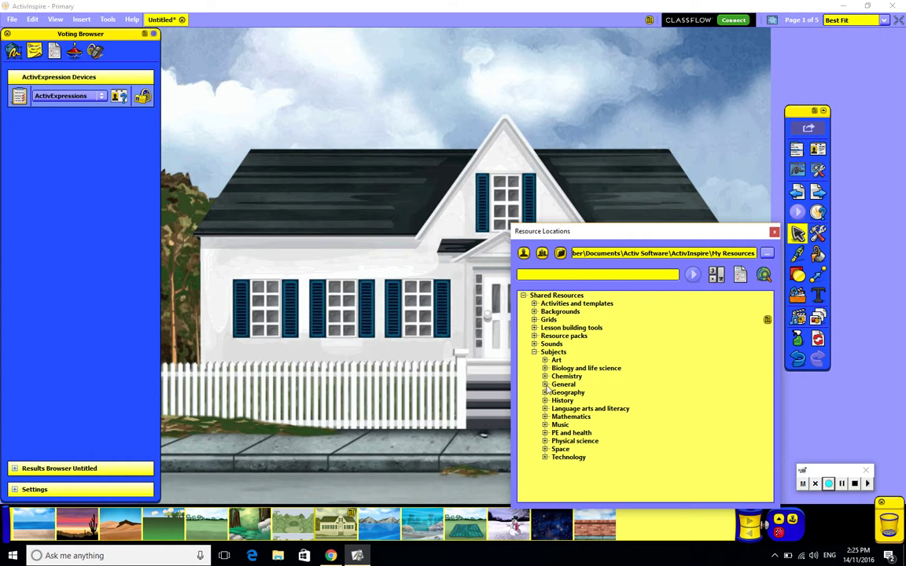
{"action": "left_click", "coordinate": [545, 385]}
{"action": "left_click", "coordinate": [556, 392]}
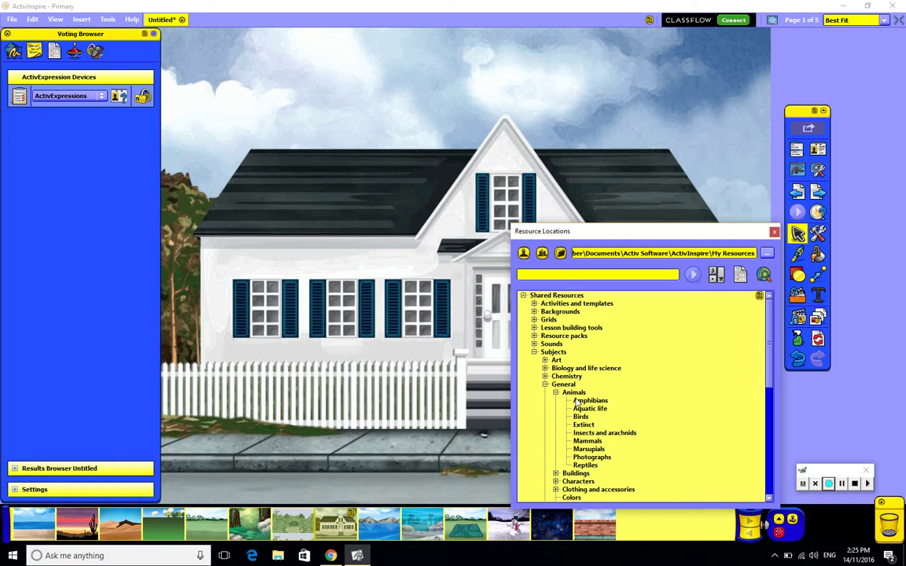
{"action": "left_click", "coordinate": [590, 401]}
{"action": "left_click_drag", "start_coordinate": [76, 523], "coordinate": [283, 405]}
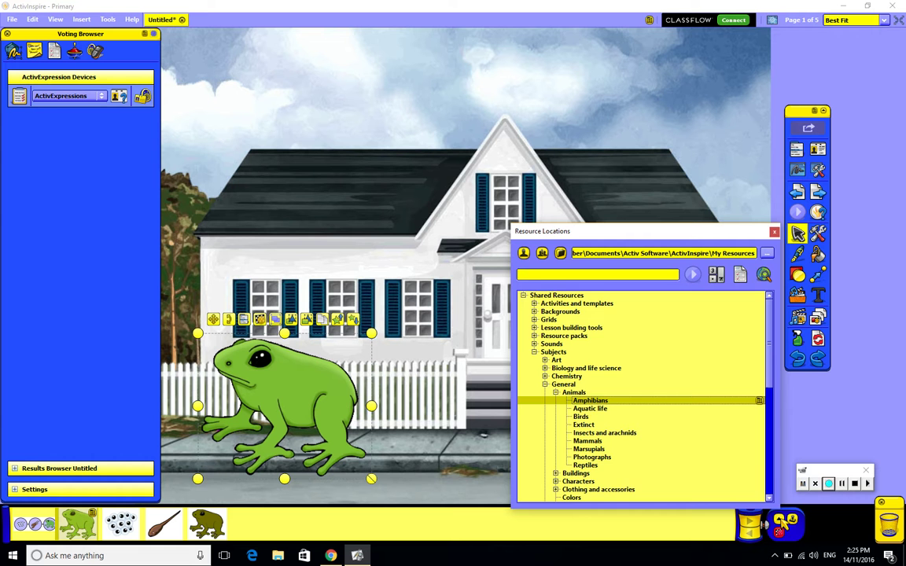
{"action": "left_click", "coordinate": [774, 233]}
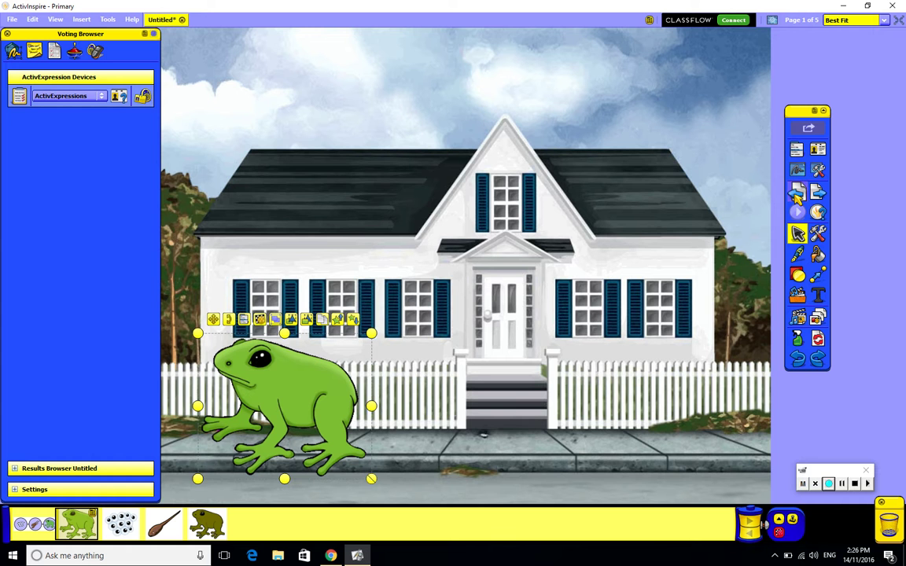
On the white page 4, draw three freehand pink pen strokes in medium, thick and thin widths.
{"action": "left_click", "coordinate": [816, 195]}
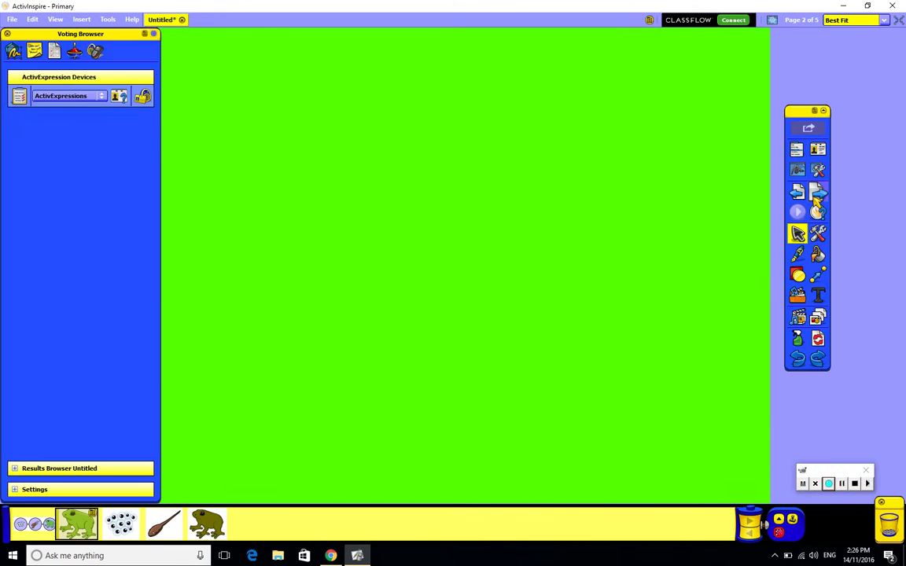
{"action": "left_click", "coordinate": [815, 196]}
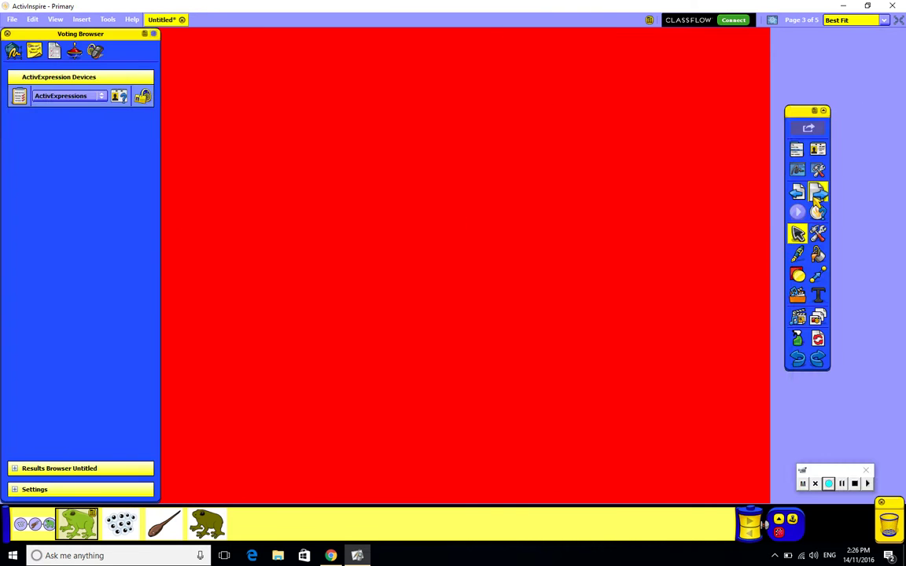
{"action": "left_click", "coordinate": [814, 201]}
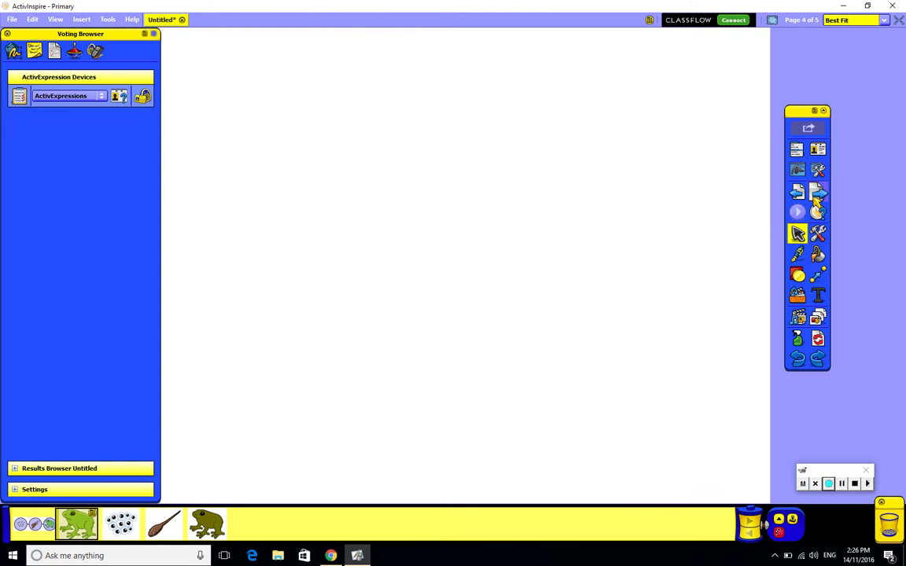
{"action": "left_click", "coordinate": [804, 259]}
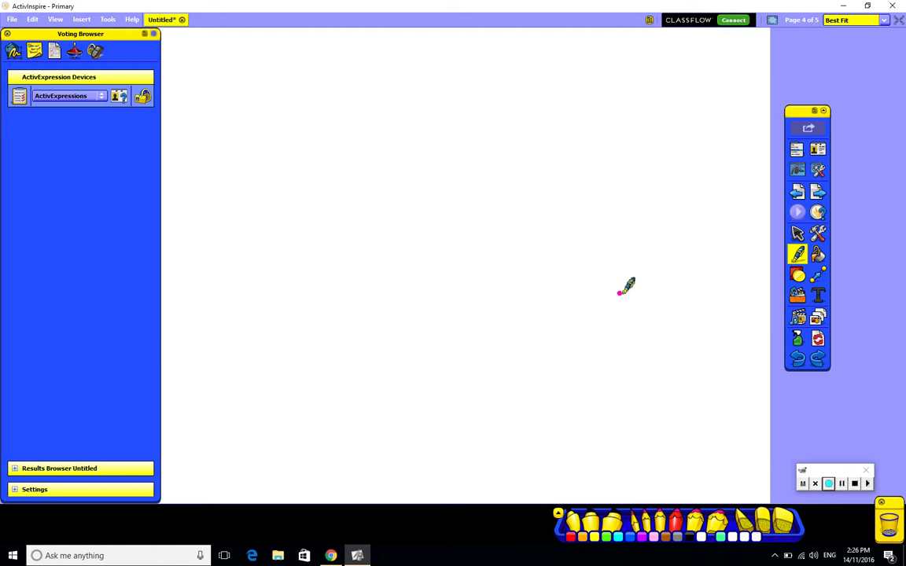
{"action": "mouse_move", "coordinate": [620, 293]}
{"action": "left_mouse_down"}
{"action": "mouse_move", "coordinate": [678, 340]}
{"action": "mouse_move", "coordinate": [750, 468]}
{"action": "left_mouse_up"}
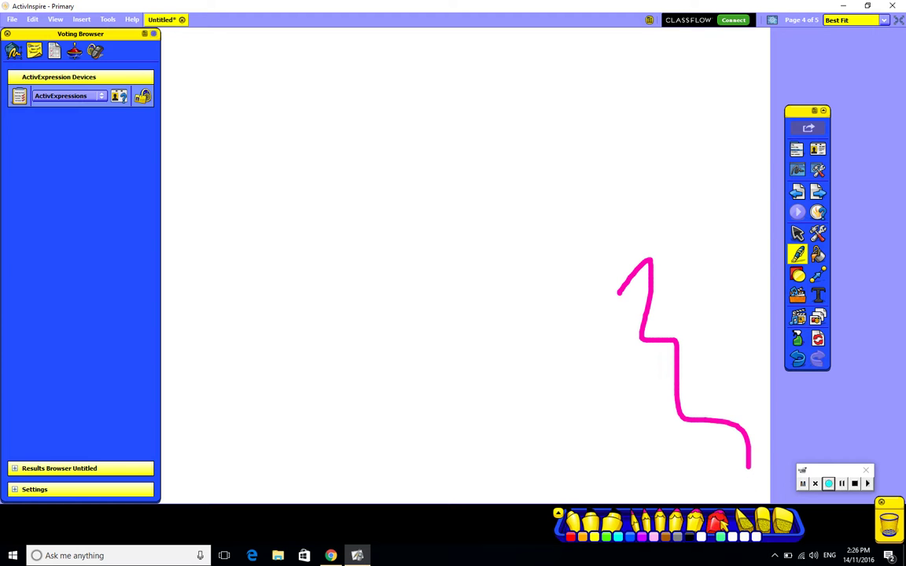
{"action": "mouse_move", "coordinate": [385, 386]}
{"action": "left_mouse_down"}
{"action": "mouse_move", "coordinate": [434, 370]}
{"action": "mouse_move", "coordinate": [697, 454]}
{"action": "left_mouse_up"}
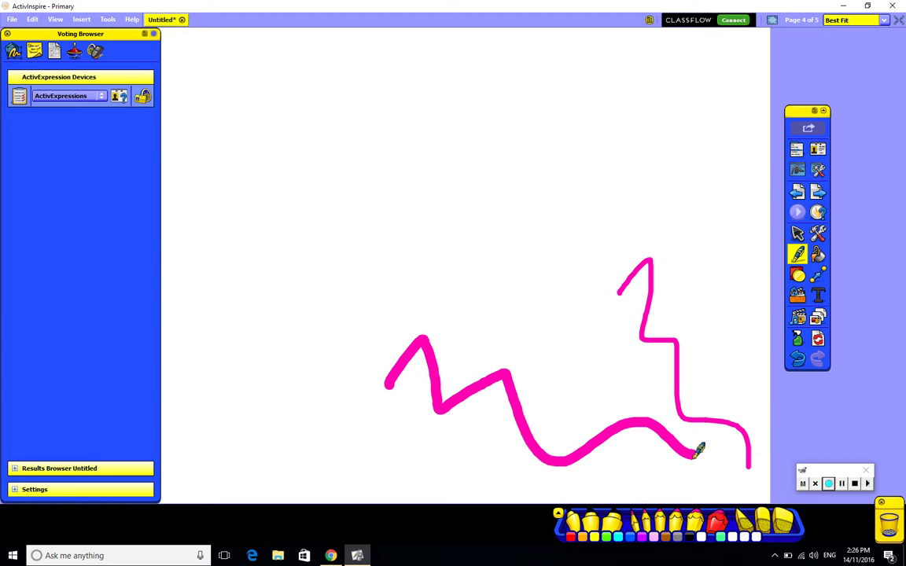
{"action": "left_click", "coordinate": [635, 521]}
{"action": "mouse_move", "coordinate": [693, 161]}
{"action": "left_mouse_down"}
{"action": "mouse_move", "coordinate": [692, 200]}
{"action": "mouse_move", "coordinate": [733, 287]}
{"action": "mouse_move", "coordinate": [747, 346]}
{"action": "left_mouse_up"}
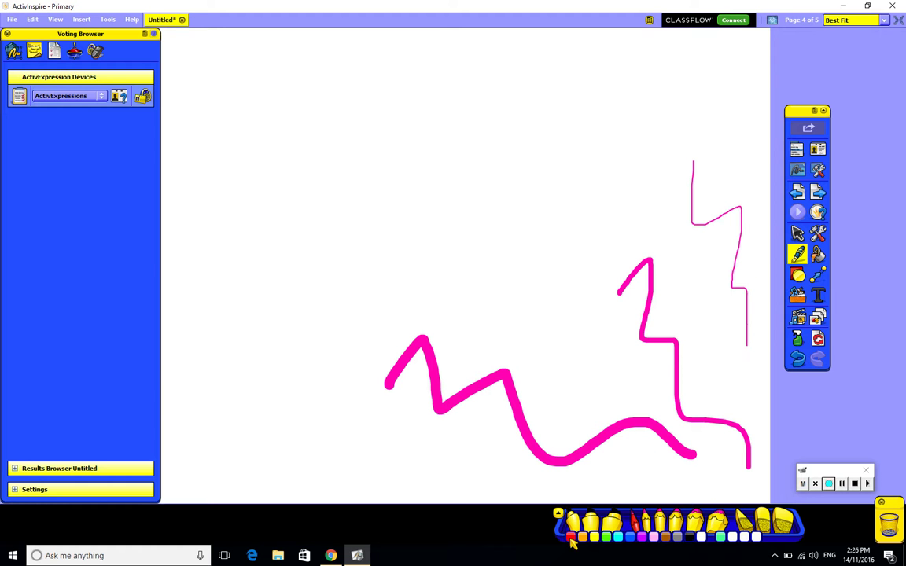
Change the light green spare swatch of the pen palette to light pink.
{"action": "left_click", "coordinate": [606, 537]}
{"action": "right_click", "coordinate": [722, 537]}
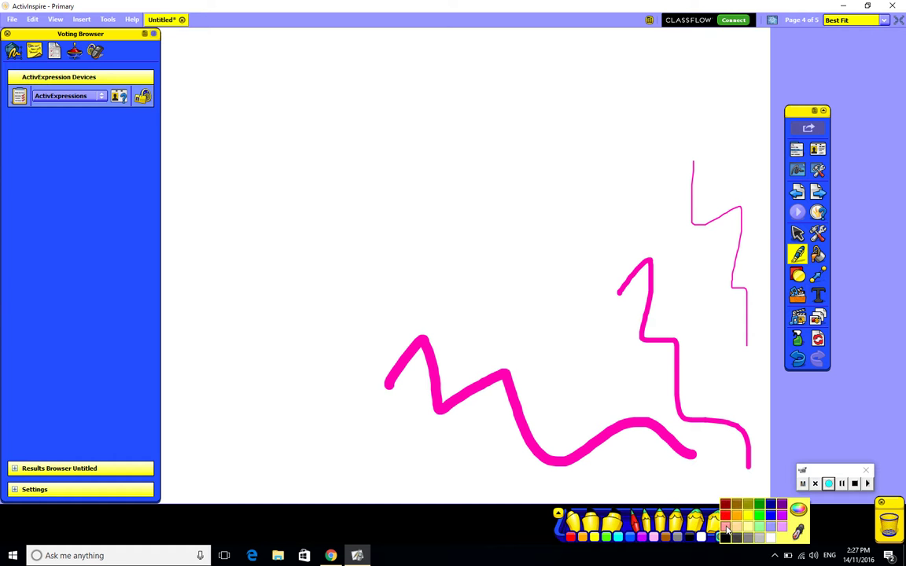
{"action": "left_click", "coordinate": [736, 537]}
Set the white swatch beside the light pink one to a custom light lavender, red 210, green 197, blue 253.
{"action": "right_click", "coordinate": [737, 538]}
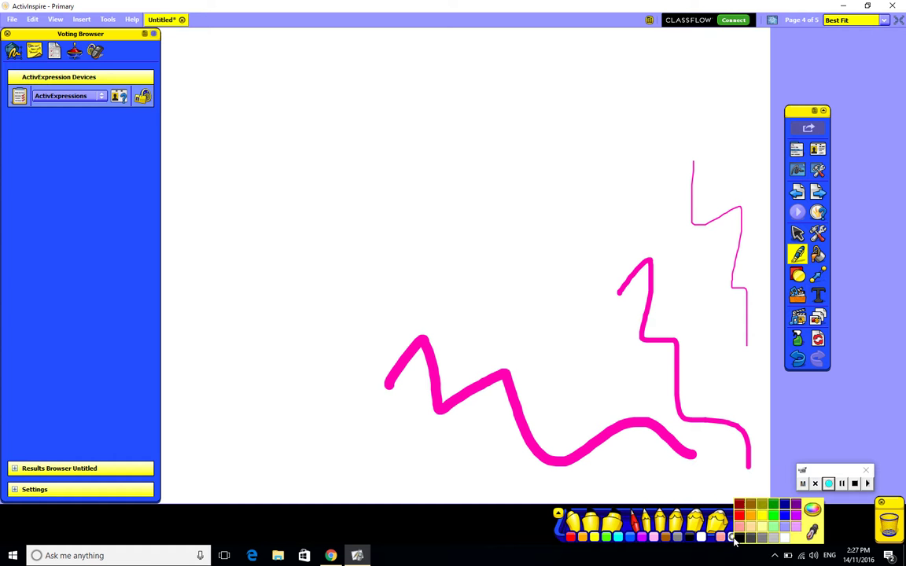
{"action": "left_click", "coordinate": [731, 460]}
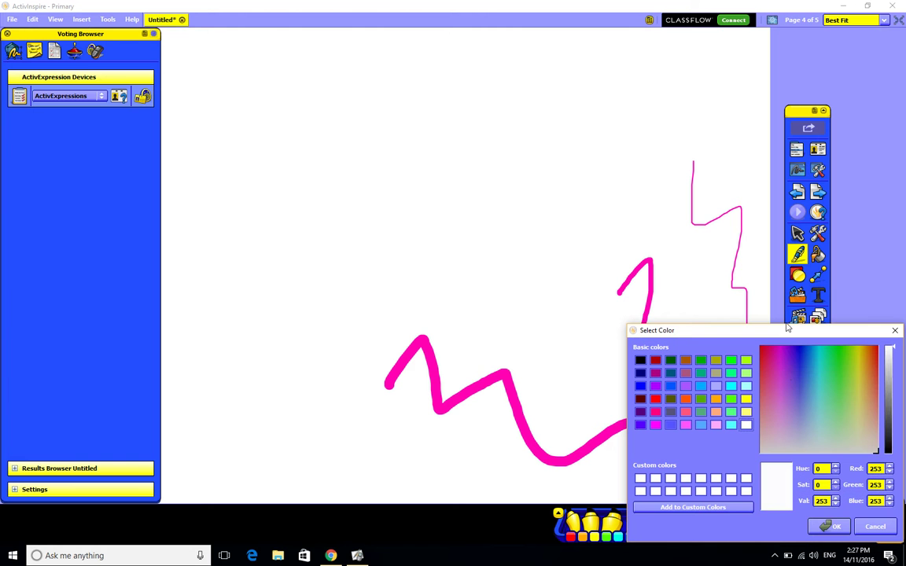
{"action": "left_click", "coordinate": [786, 370]}
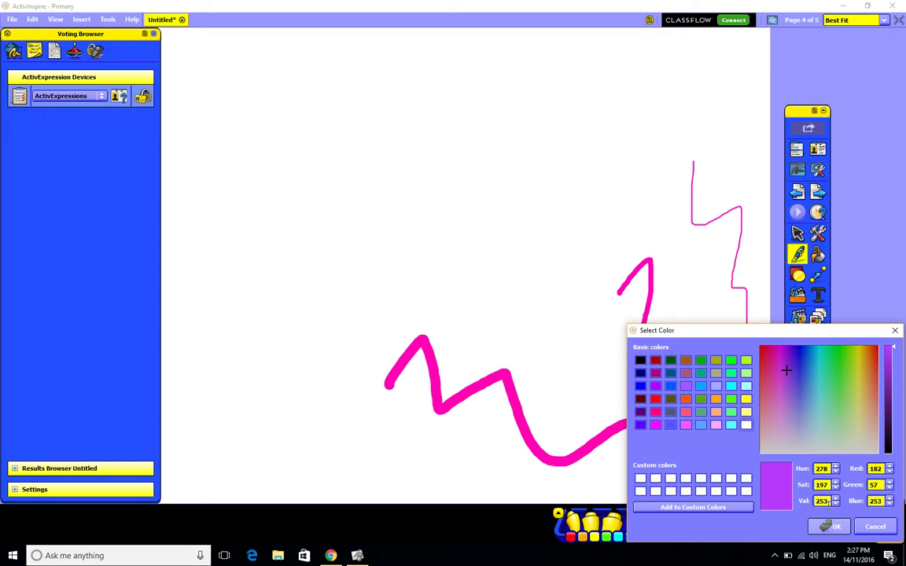
{"action": "left_click", "coordinate": [786, 391]}
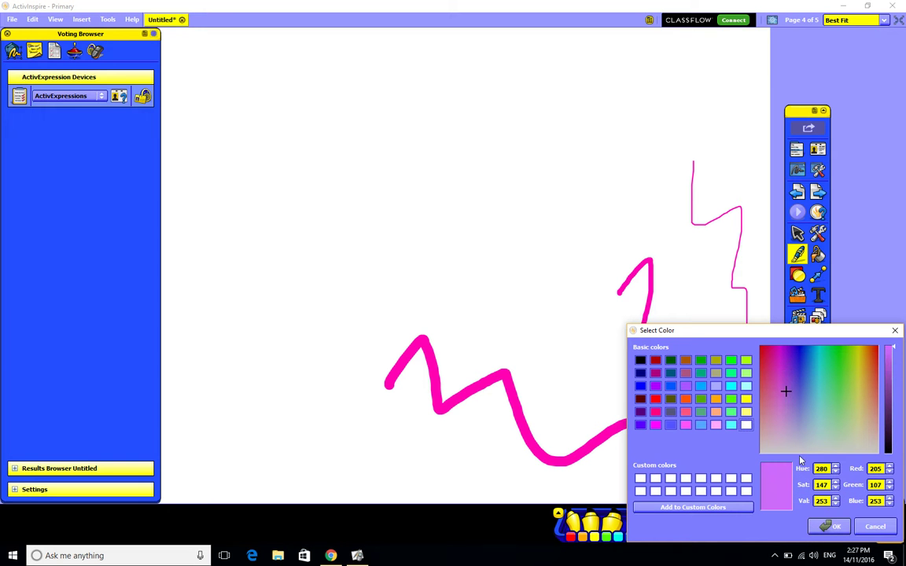
{"action": "left_click", "coordinate": [787, 409]}
{"action": "left_click", "coordinate": [793, 427]}
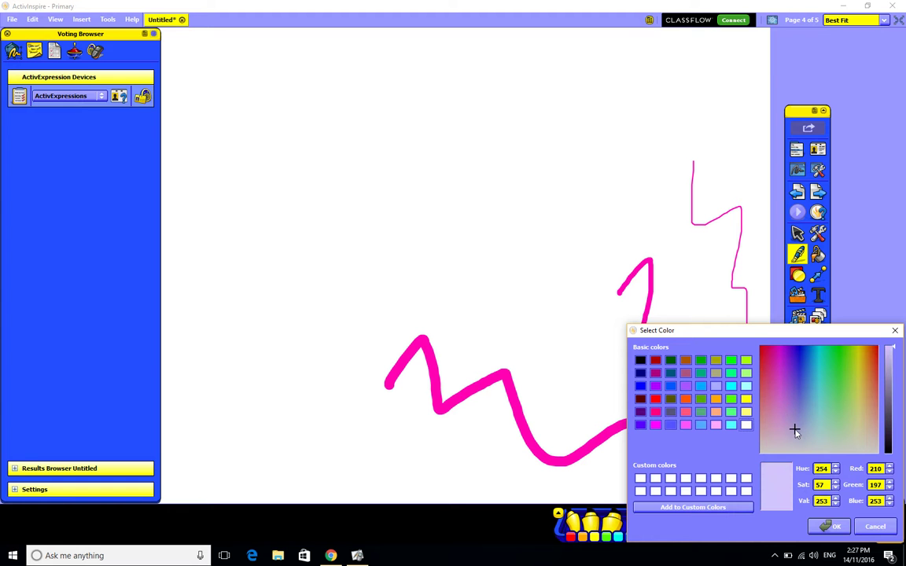
{"action": "left_click", "coordinate": [828, 526]}
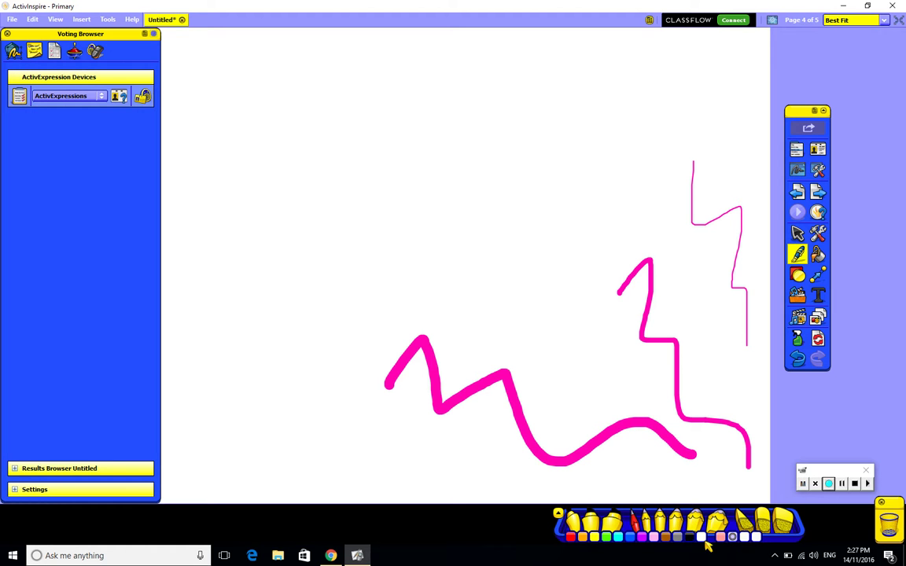
Draw a wide and a thin yellow highlighter stroke, and erase the thin and medium pink strokes with the wide highlight's end.
{"action": "left_click", "coordinate": [613, 523]}
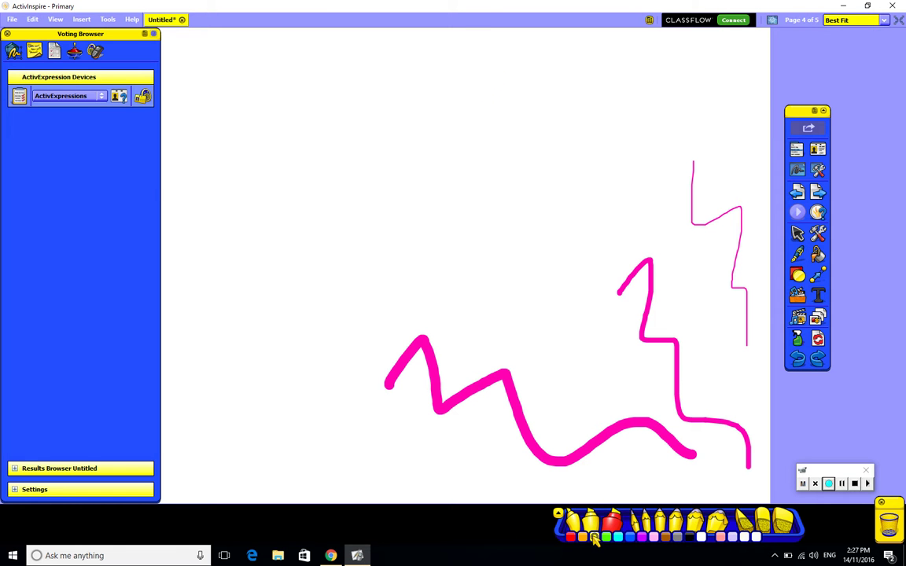
{"action": "left_click", "coordinate": [595, 538]}
{"action": "mouse_move", "coordinate": [485, 78]}
{"action": "left_mouse_down"}
{"action": "mouse_move", "coordinate": [568, 131]}
{"action": "mouse_move", "coordinate": [616, 269]}
{"action": "mouse_move", "coordinate": [716, 253]}
{"action": "left_mouse_up"}
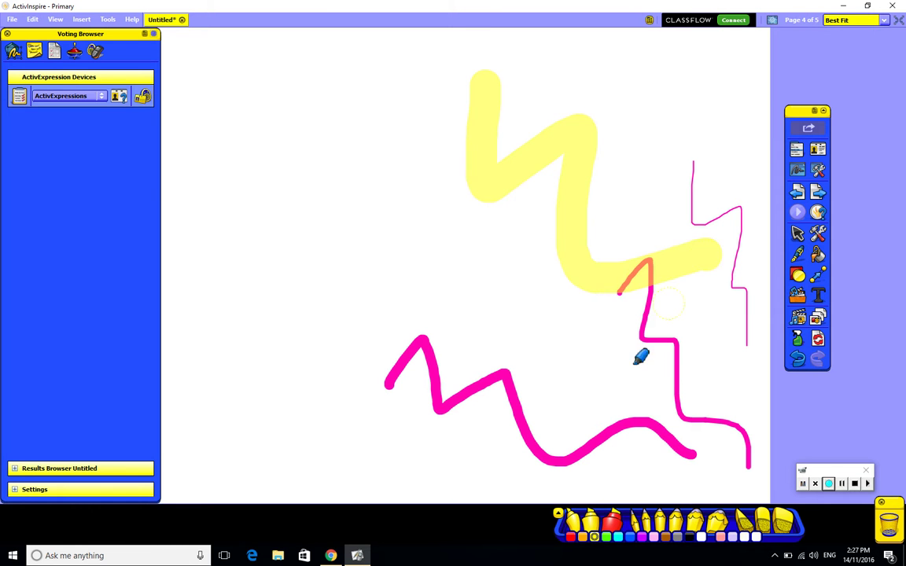
{"action": "mouse_move", "coordinate": [263, 213]}
{"action": "left_mouse_down"}
{"action": "mouse_move", "coordinate": [263, 299]}
{"action": "mouse_move", "coordinate": [339, 369]}
{"action": "mouse_move", "coordinate": [438, 346]}
{"action": "left_mouse_up"}
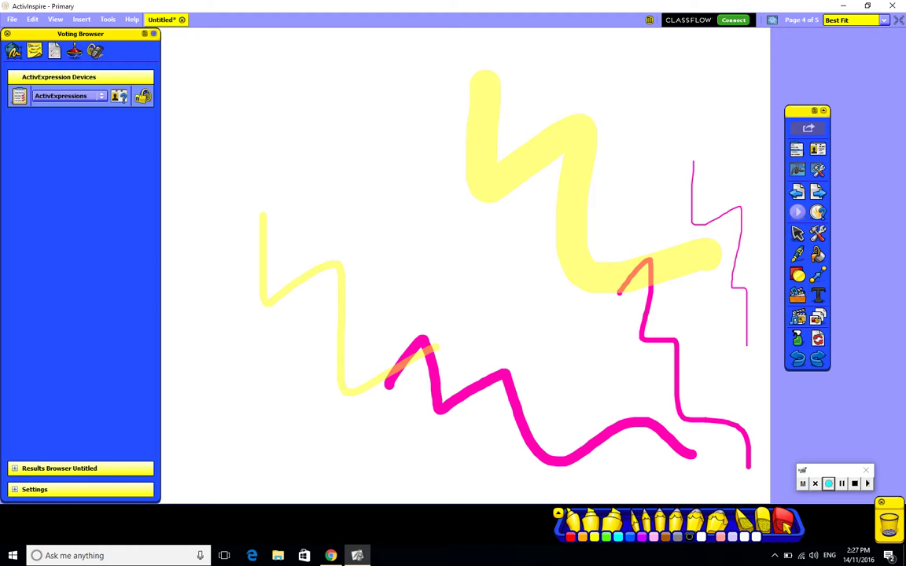
{"action": "mouse_move", "coordinate": [746, 468]}
{"action": "left_mouse_down"}
{"action": "mouse_move", "coordinate": [740, 434]}
{"action": "mouse_move", "coordinate": [673, 416]}
{"action": "mouse_move", "coordinate": [644, 351]}
{"action": "mouse_move", "coordinate": [648, 277]}
{"action": "mouse_move", "coordinate": [693, 215]}
{"action": "mouse_move", "coordinate": [708, 237]}
{"action": "mouse_move", "coordinate": [681, 393]}
{"action": "mouse_move", "coordinate": [748, 342]}
{"action": "mouse_move", "coordinate": [722, 184]}
{"action": "mouse_move", "coordinate": [653, 156]}
{"action": "mouse_move", "coordinate": [698, 191]}
{"action": "mouse_move", "coordinate": [755, 362]}
{"action": "left_mouse_up"}
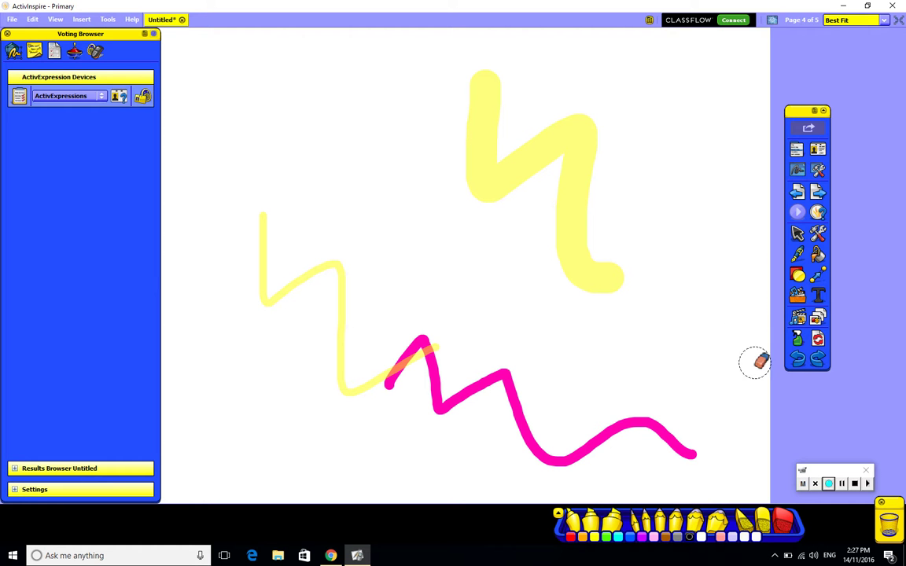
Fill the background of page 4 with light pink.
{"action": "left_click", "coordinate": [826, 254]}
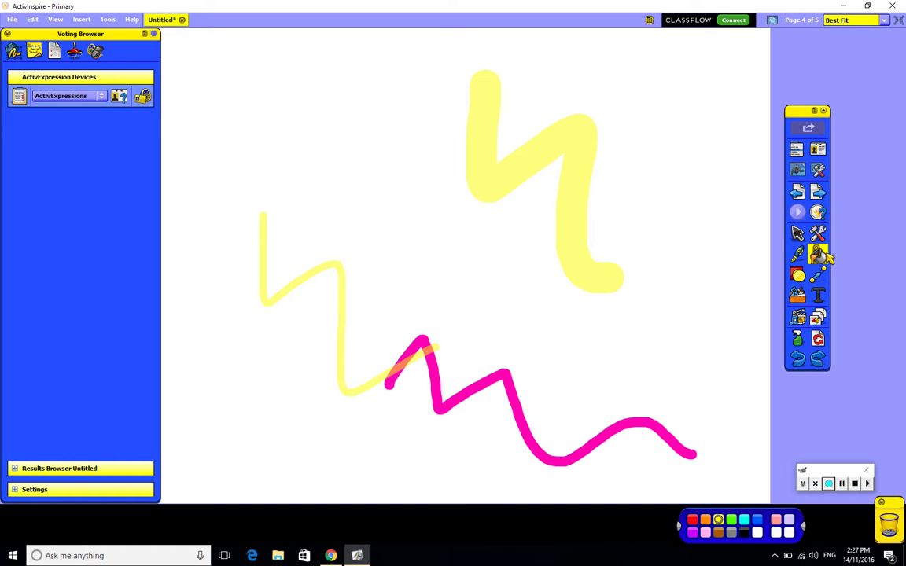
{"action": "left_click", "coordinate": [705, 533]}
{"action": "left_click", "coordinate": [735, 402]}
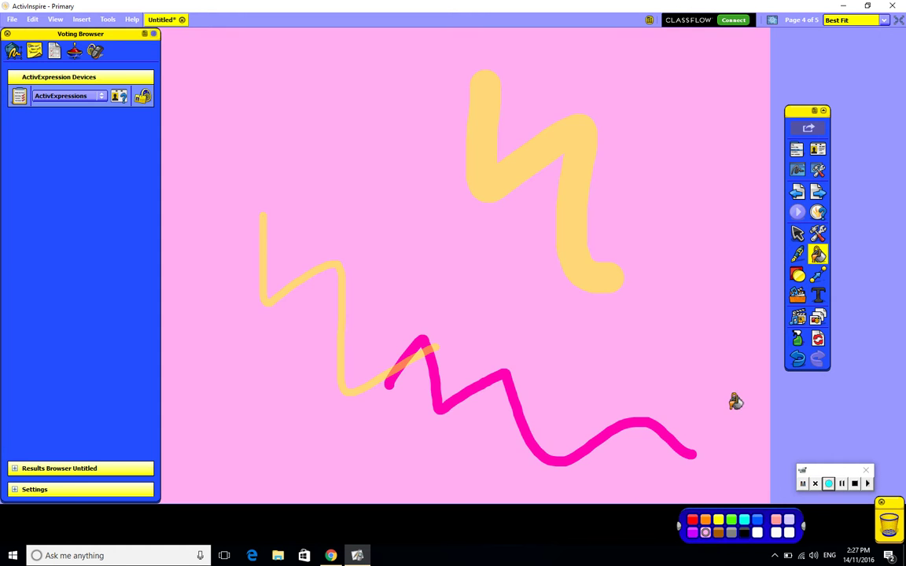
Change the light lavender swatch of the fill palette to light yellow and fill the page background with it.
{"action": "left_click", "coordinate": [787, 525]}
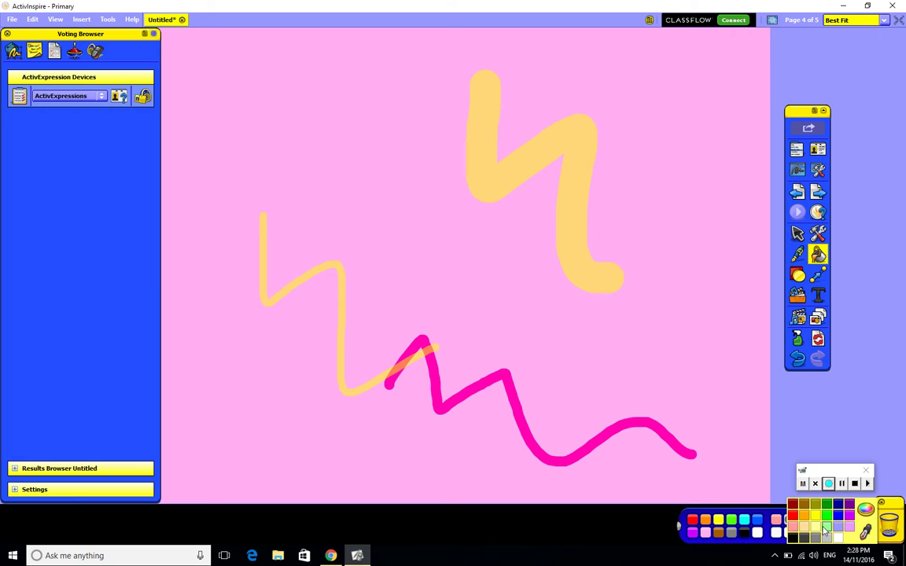
{"action": "left_click", "coordinate": [816, 533]}
{"action": "left_click", "coordinate": [692, 368]}
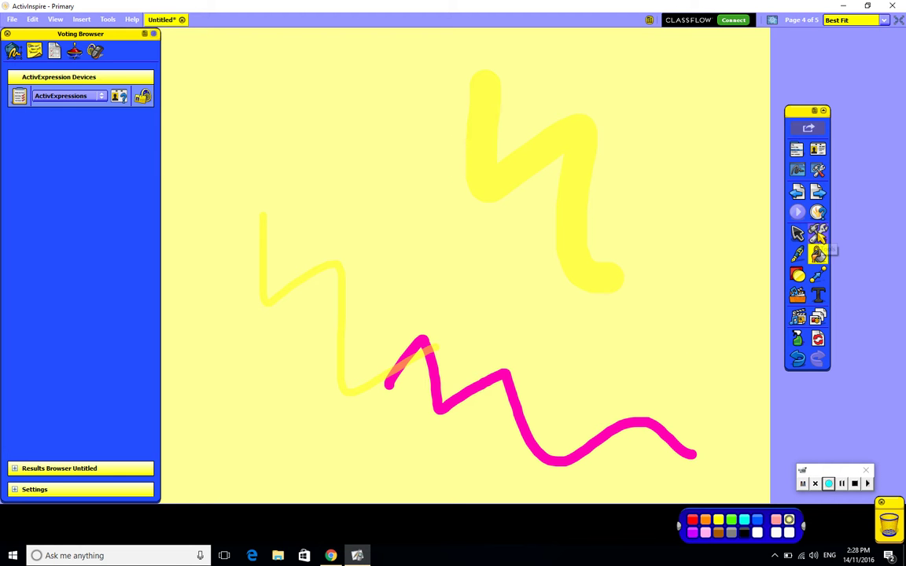
Show the full strip of additional tools and look through what it offers.
{"action": "left_click", "coordinate": [818, 253]}
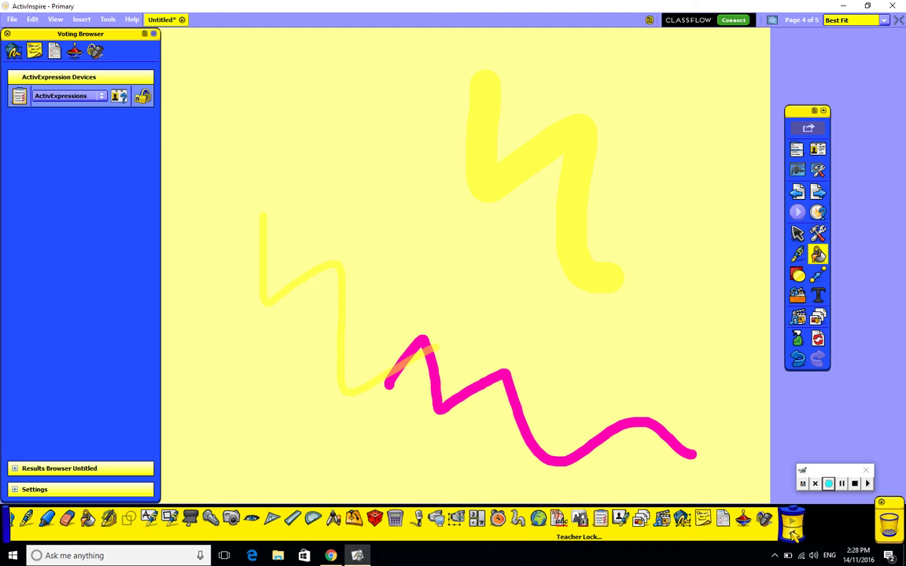
{"action": "left_click", "coordinate": [792, 533]}
In the dashboard's configuration options, enable launching next time using the Studio look and feel.
{"action": "left_click", "coordinate": [56, 19]}
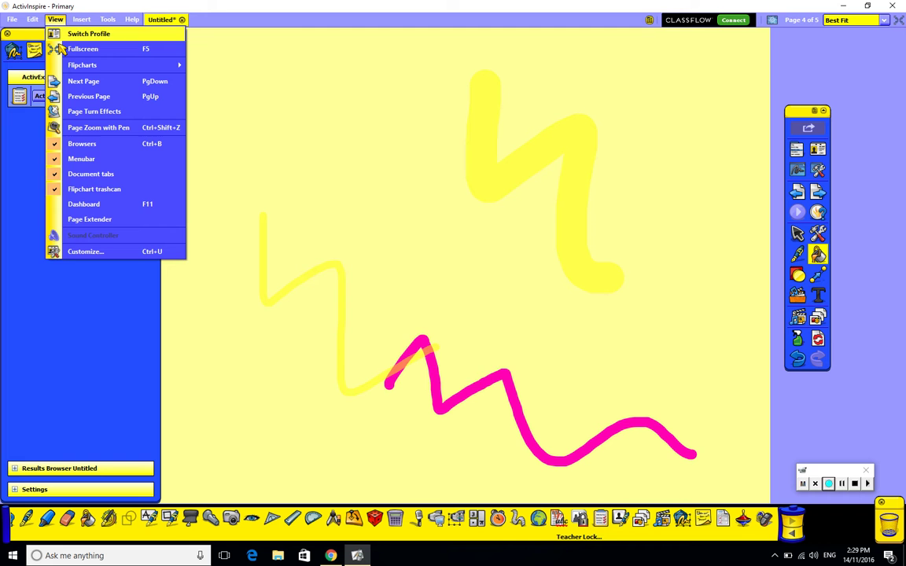
{"action": "left_click", "coordinate": [69, 203]}
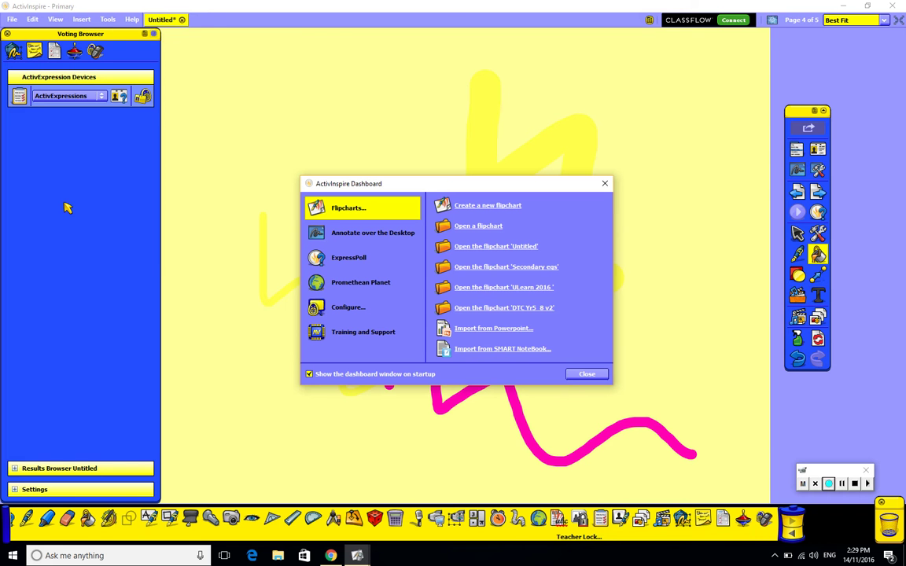
{"action": "left_click", "coordinate": [363, 312]}
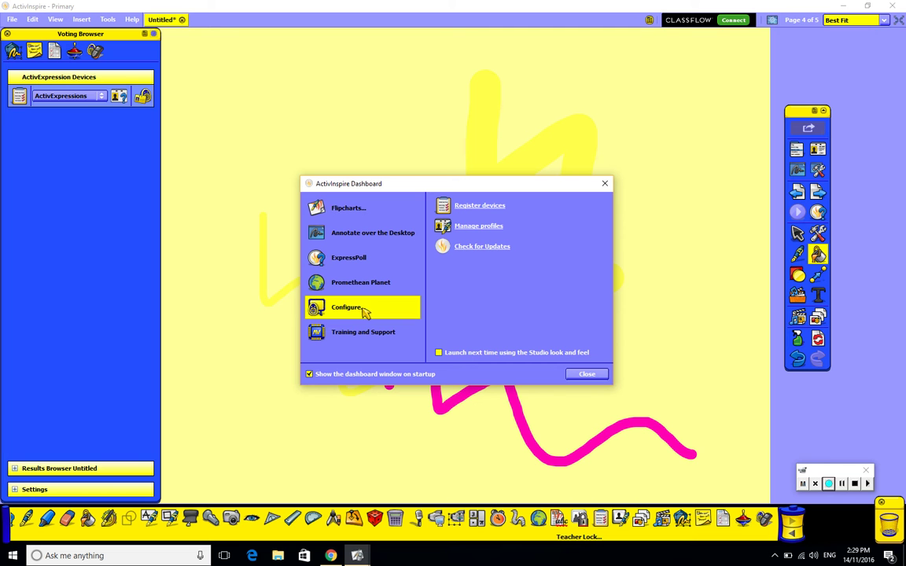
{"action": "left_click", "coordinate": [440, 353]}
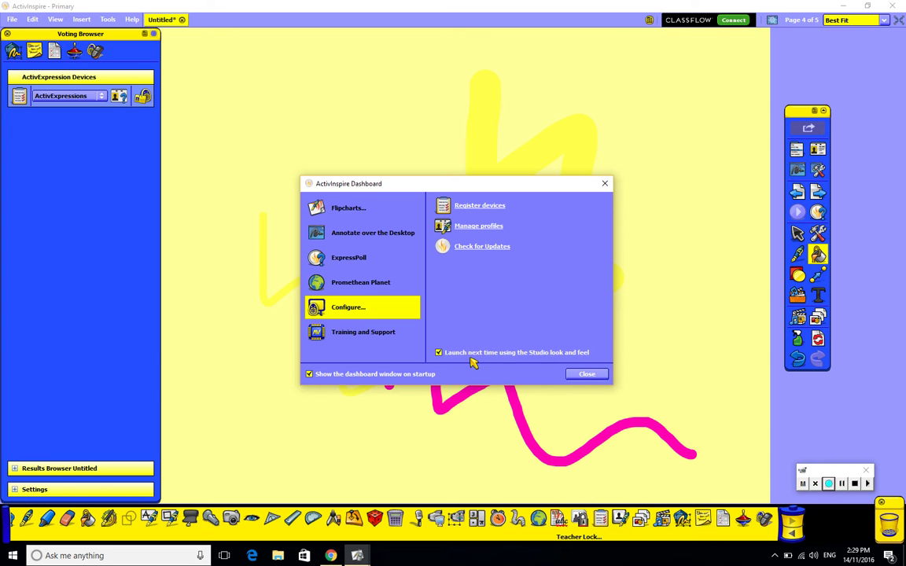